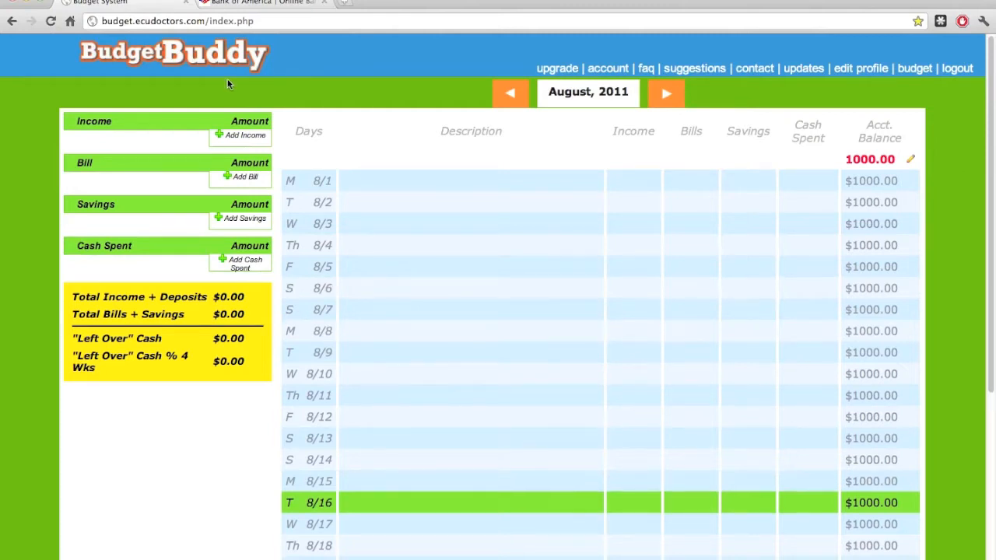
pyautogui.doubleClick(243, 125)
pyautogui.doubleClick(248, 162)
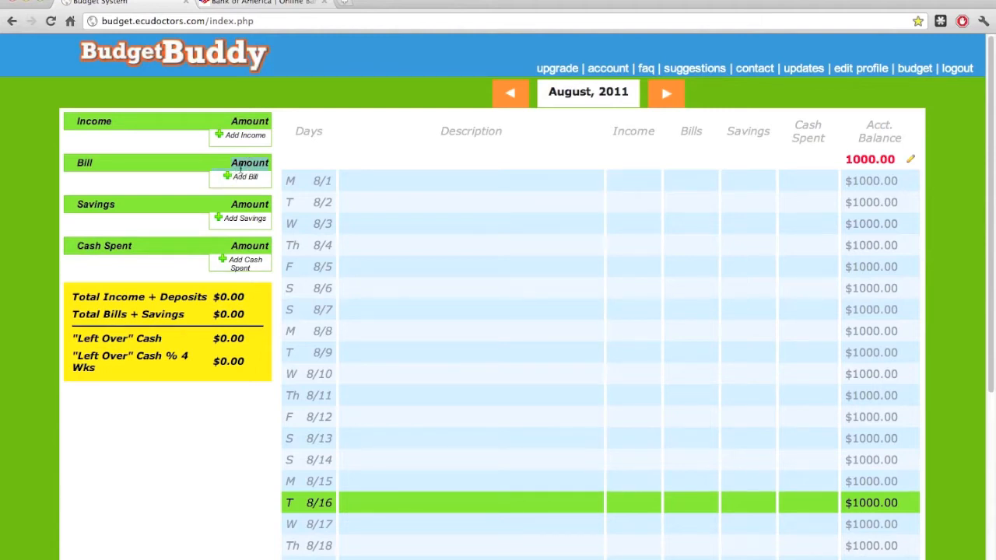
pyautogui.doubleClick(245, 206)
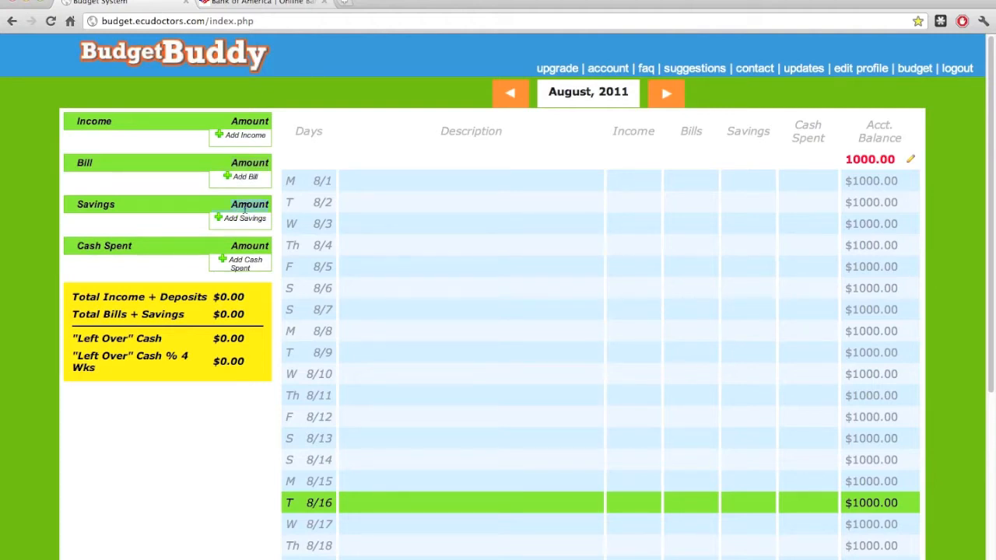
pyautogui.doubleClick(241, 243)
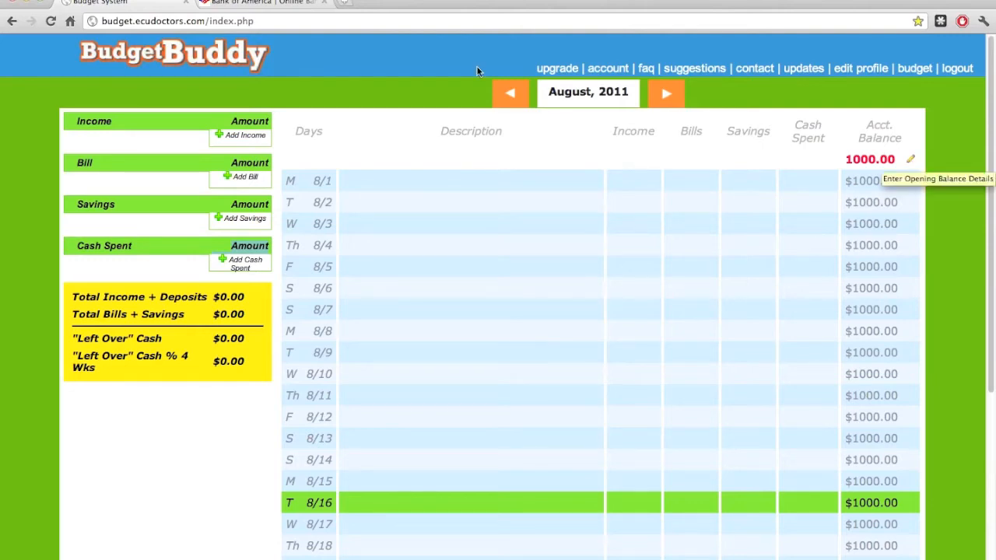
# Step: Check the end-of-July balance in the online bank account and set the August 2011 opening balance to 1080.73
pyautogui.click(276, 3)
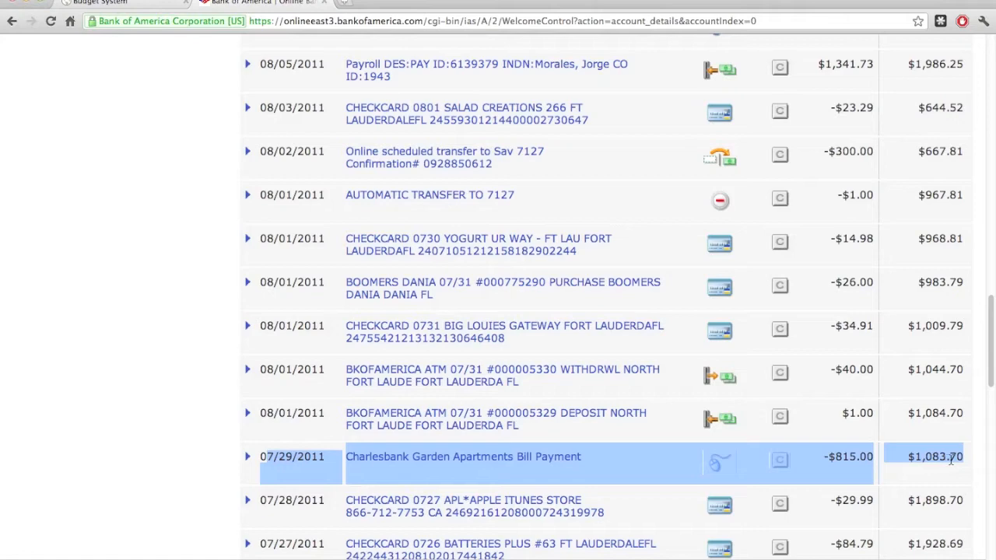
pyautogui.click(99, 4)
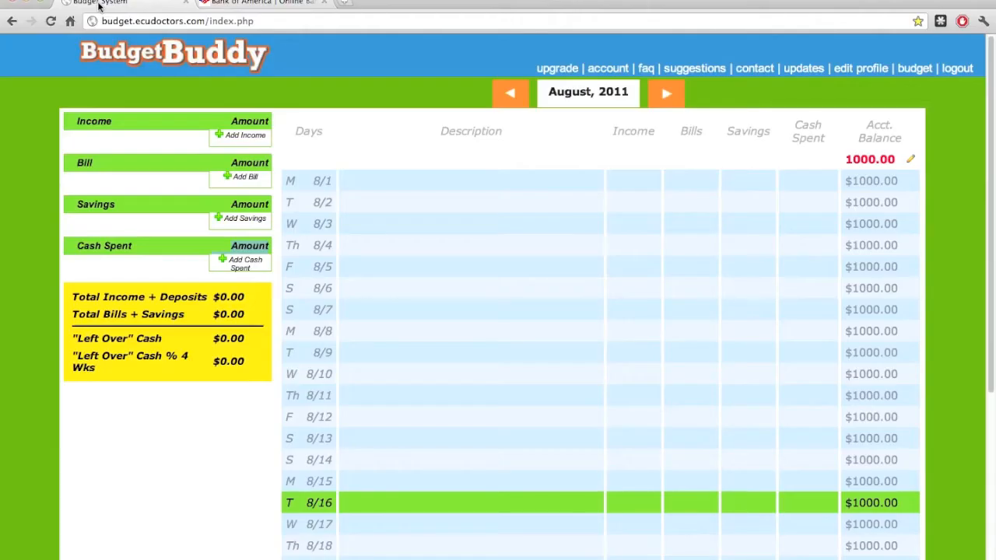
pyautogui.click(911, 158)
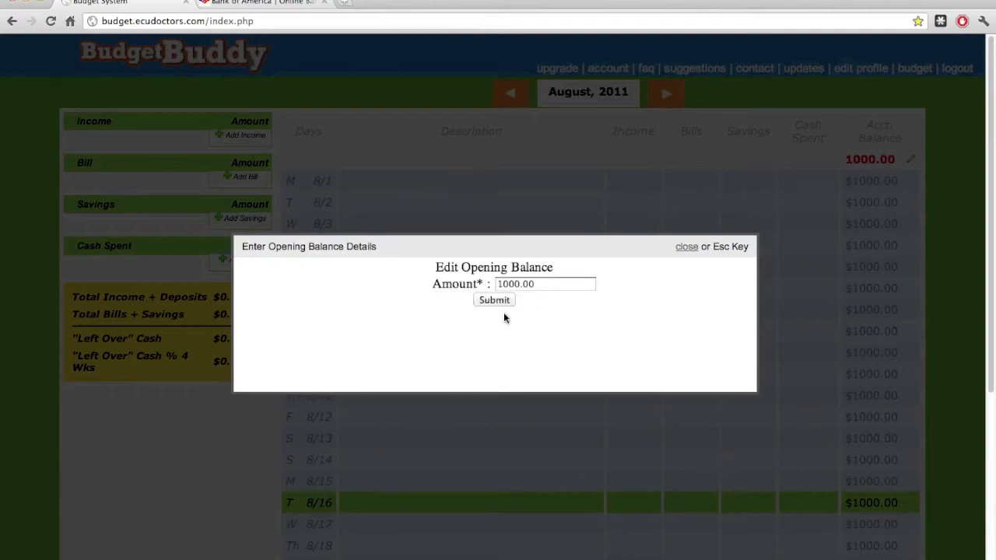
pyautogui.doubleClick(549, 285)
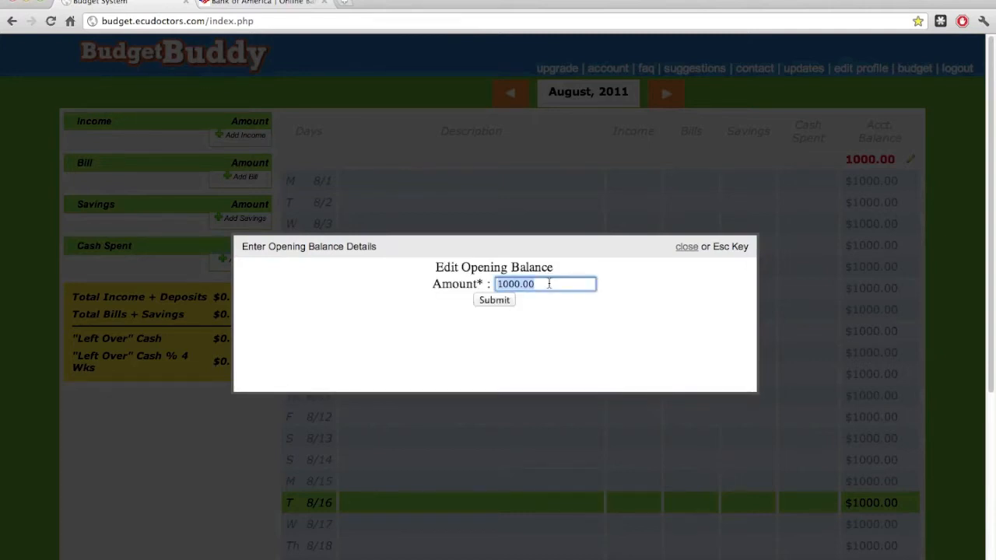
pyautogui.write('108')
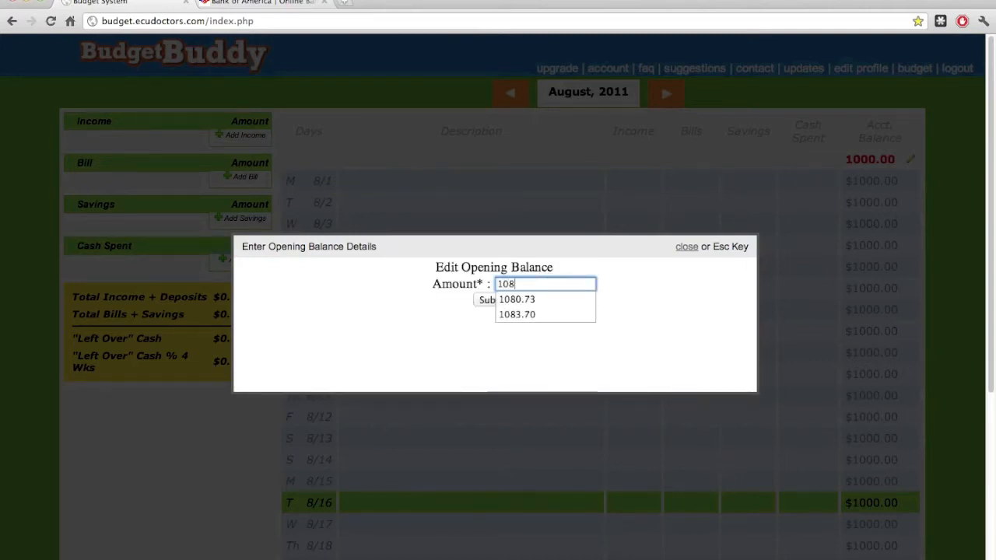
pyautogui.press('Down')
pyautogui.press('Return')
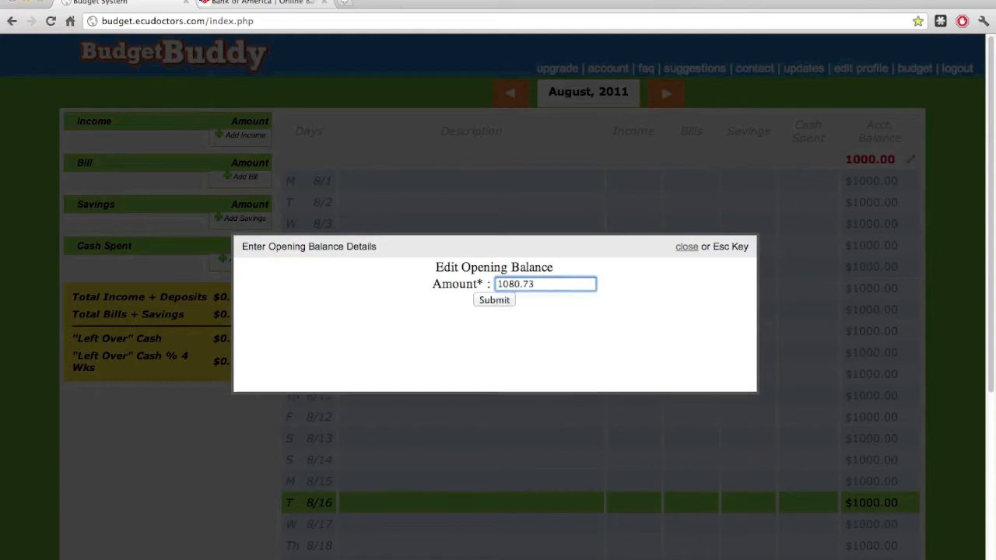
pyautogui.click(495, 303)
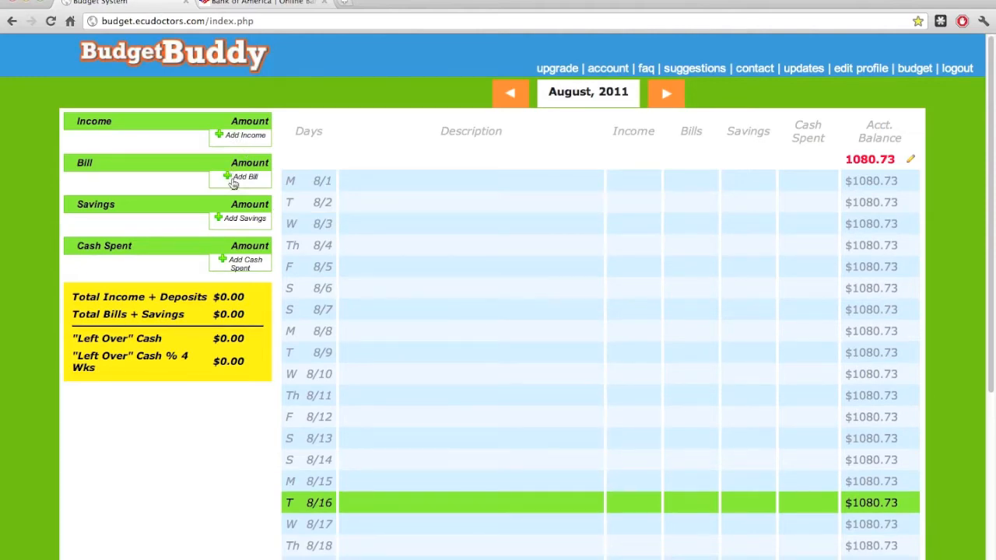
# Step: Add a Health Insurance bill of 200 on day 3 of August 2011
pyautogui.click(231, 178)
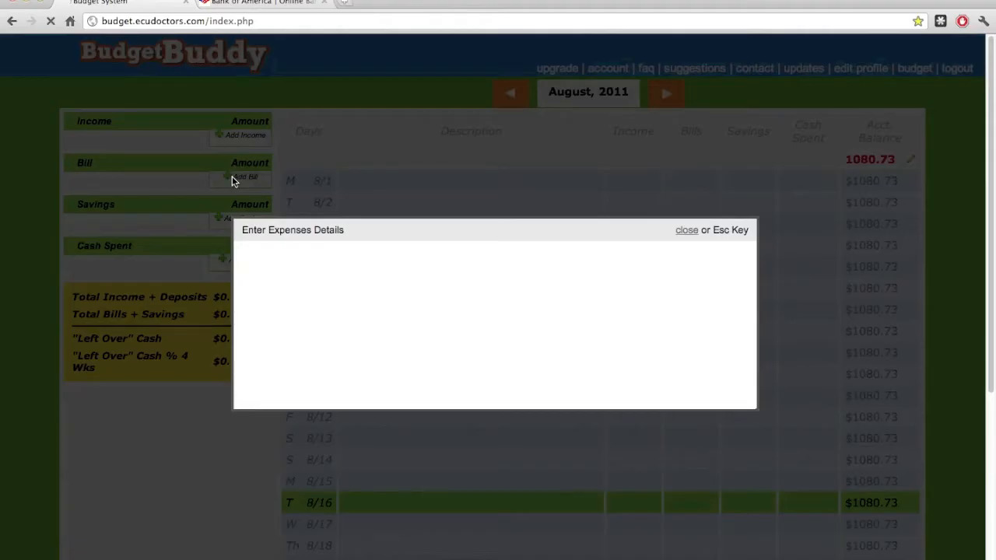
pyautogui.click(470, 289)
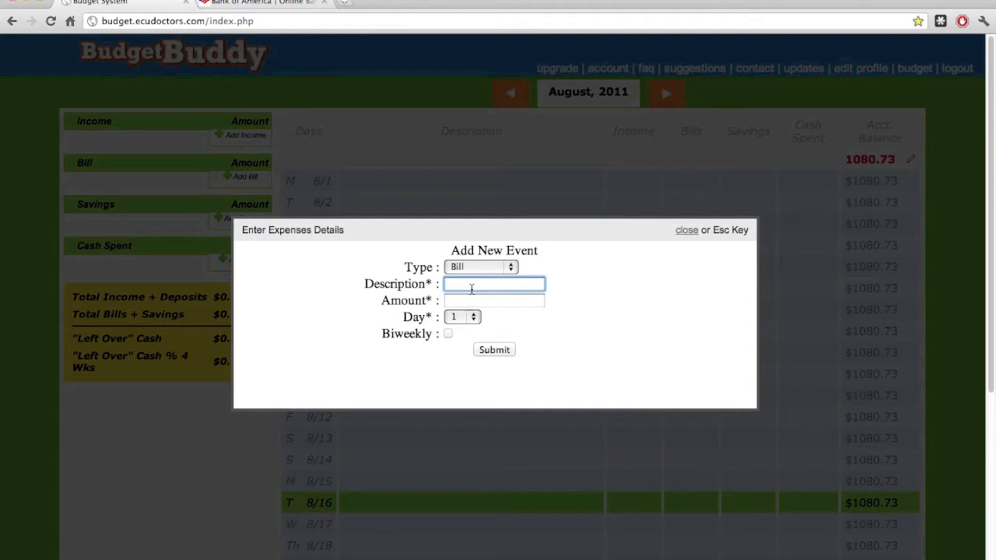
pyautogui.write('h')
pyautogui.press('Down')
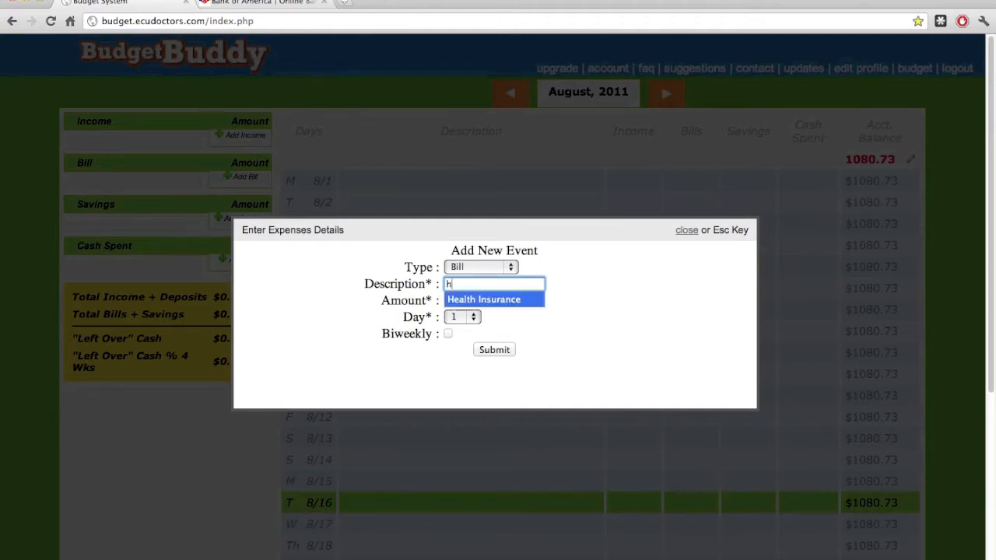
pyautogui.press('Return')
pyautogui.press('Tab')
pyautogui.write('200')
pyautogui.press('Tab')
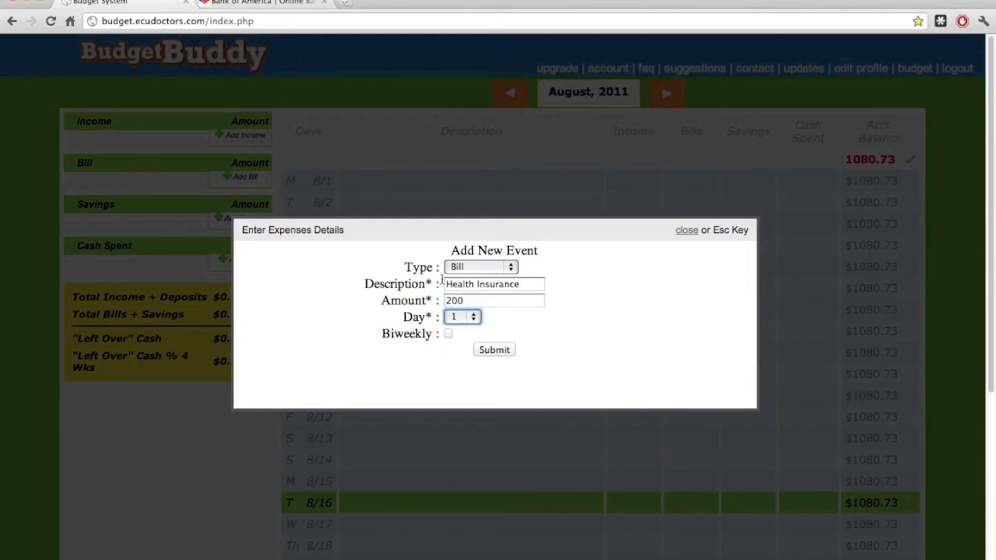
pyautogui.click(466, 316)
pyautogui.click(459, 341)
pyautogui.click(495, 352)
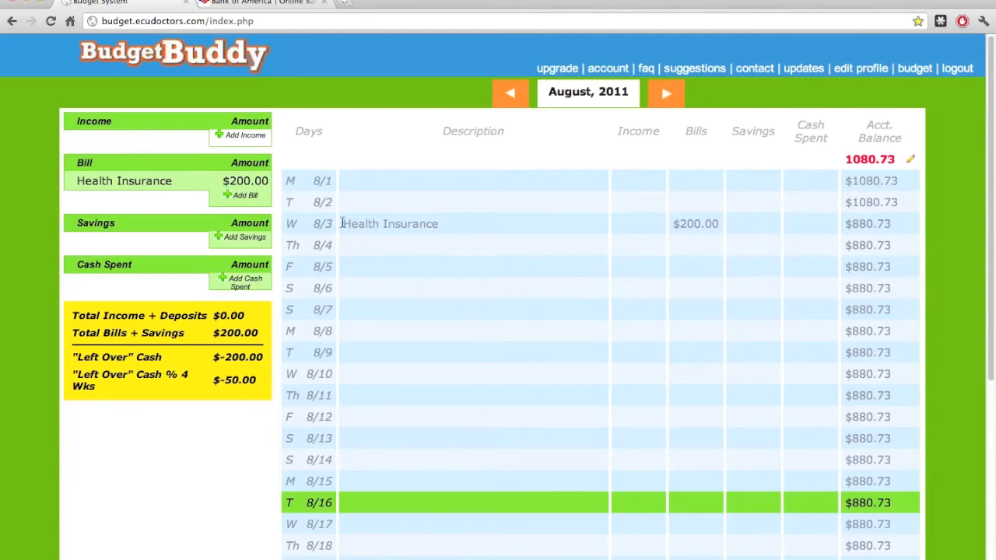
# Step: Look through the September and October 2011 budgets for the recurring Health Insurance bill and return to August
pyautogui.click(666, 94)
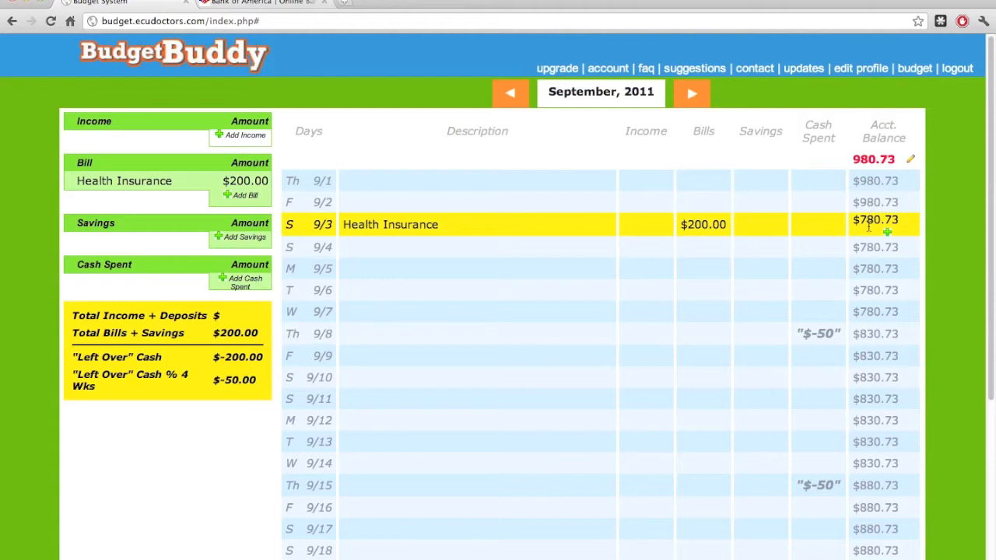
pyautogui.click(691, 95)
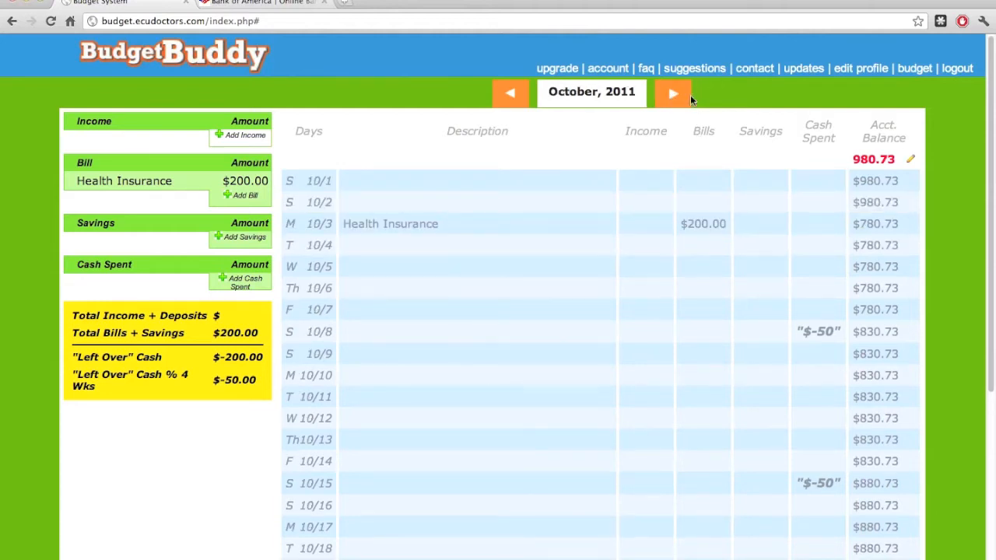
pyautogui.doubleClick(510, 93)
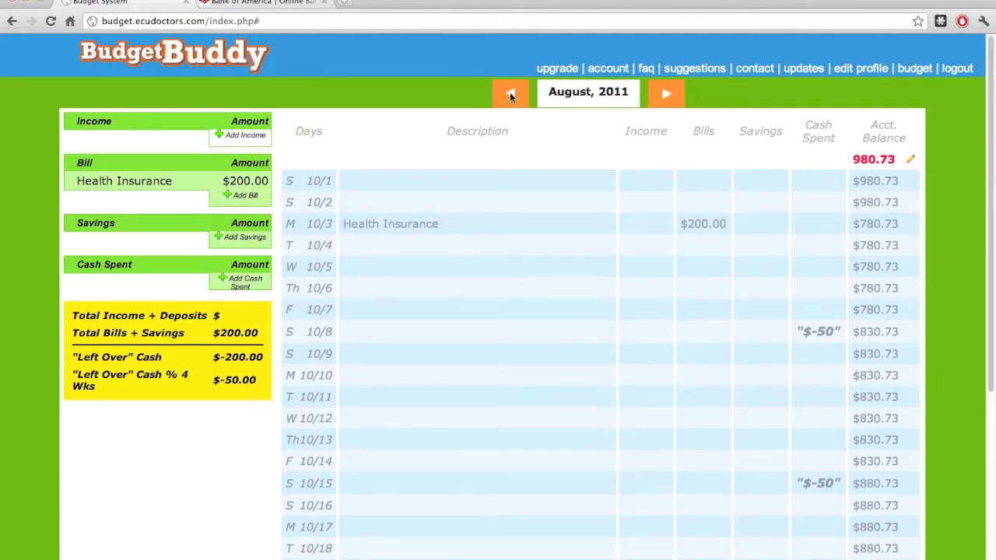
# Step: Add a Rent bill of 815 on day 10 of August 2011
pyautogui.click(239, 195)
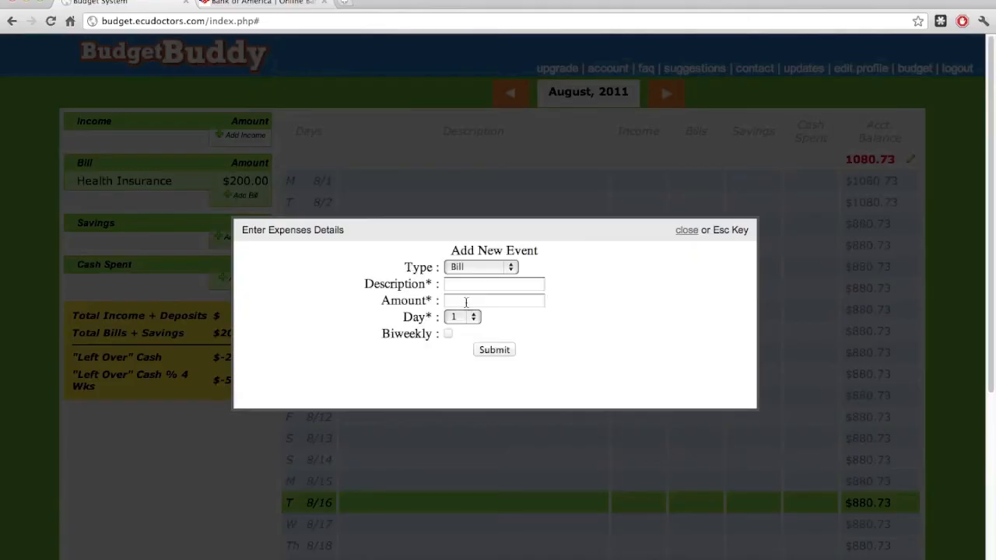
pyautogui.click(461, 287)
pyautogui.write('R')
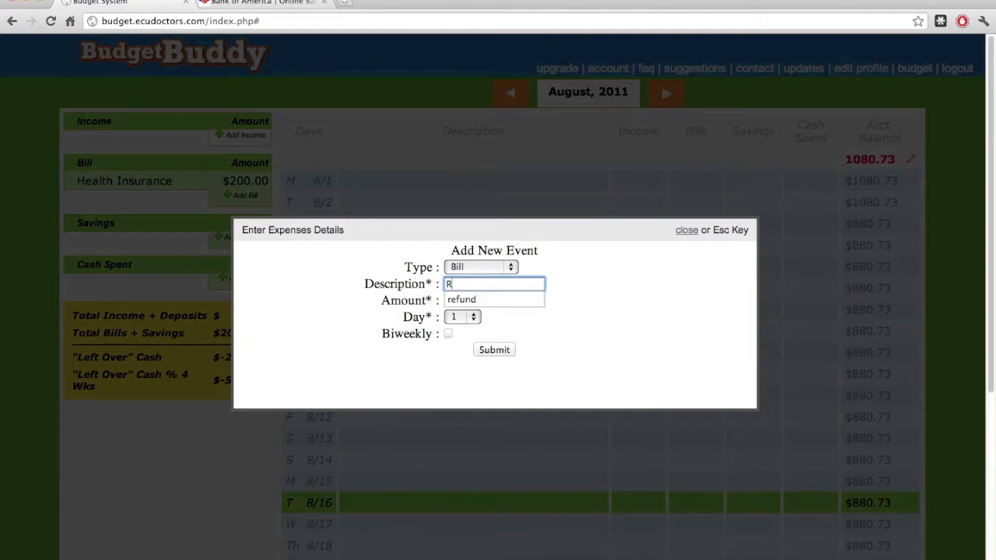
pyautogui.press('Down')
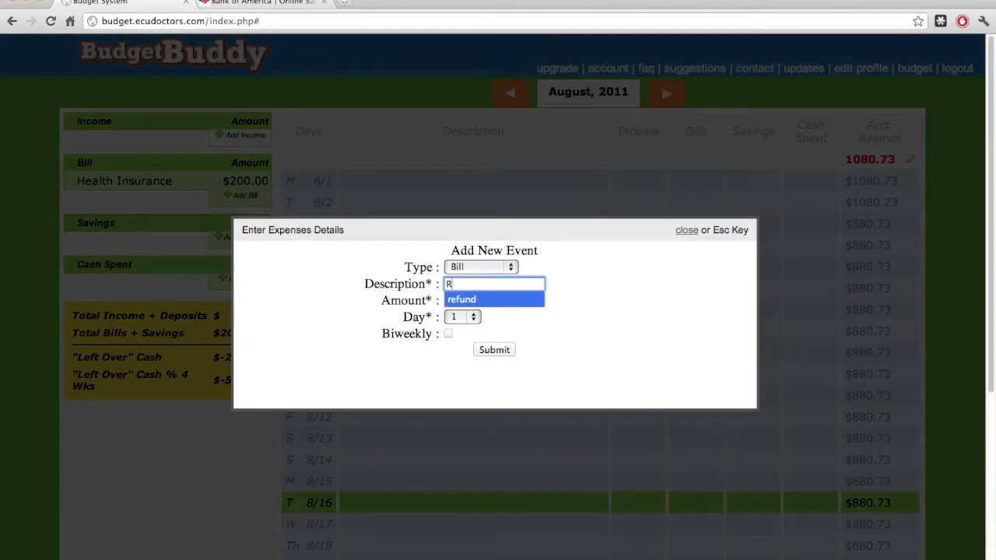
pyautogui.write('ent')
pyautogui.press('Tab')
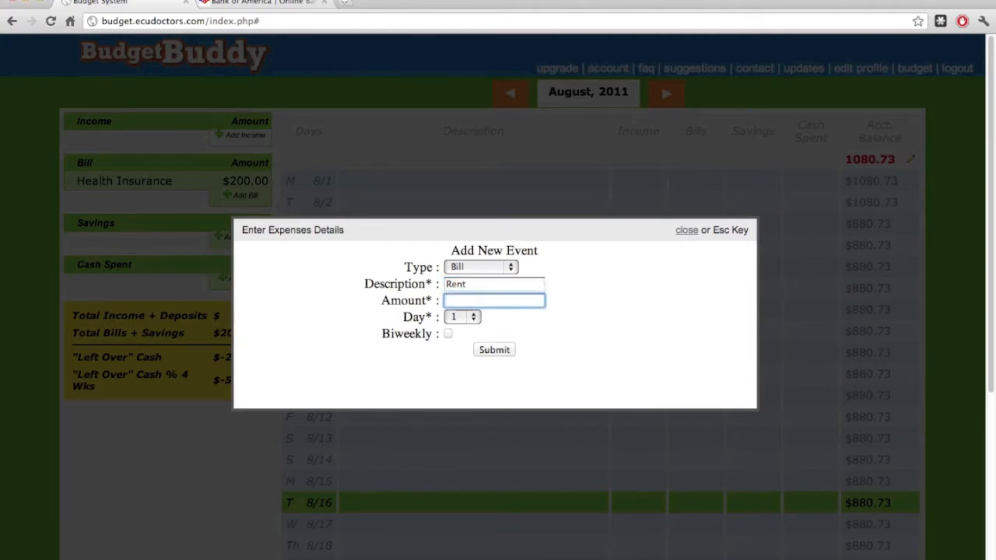
pyautogui.write('815')
pyautogui.press('Tab')
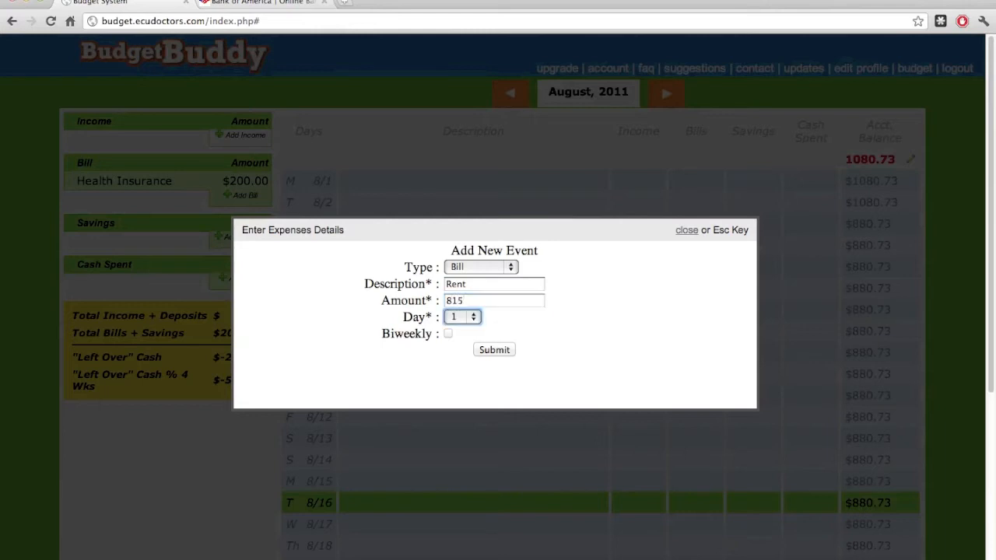
pyautogui.write('10')
pyautogui.press('Tab')
pyautogui.press('Tab')
pyautogui.press('Return')
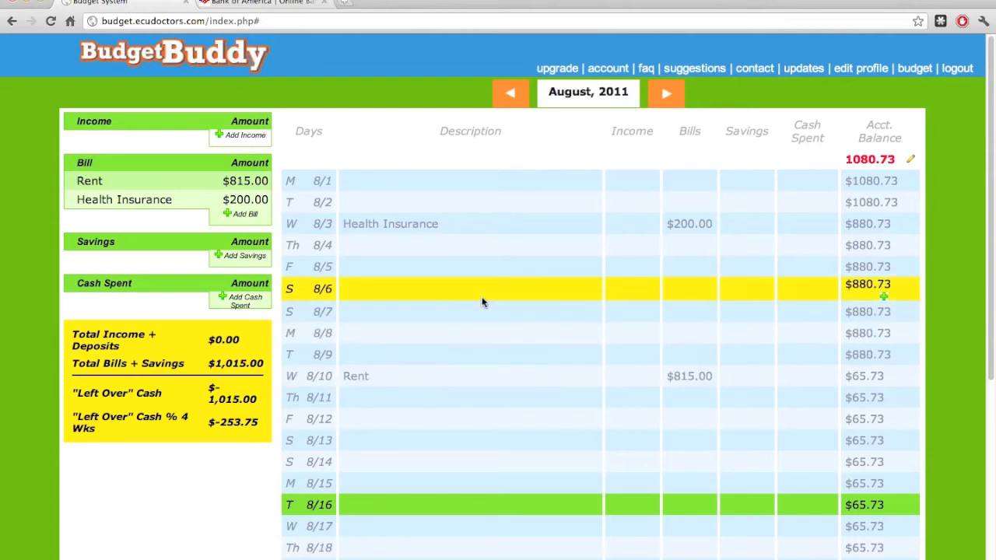
# Step: Add a biweekly Salary income of 3000 starting on day 1 of August 2011
pyautogui.click(246, 135)
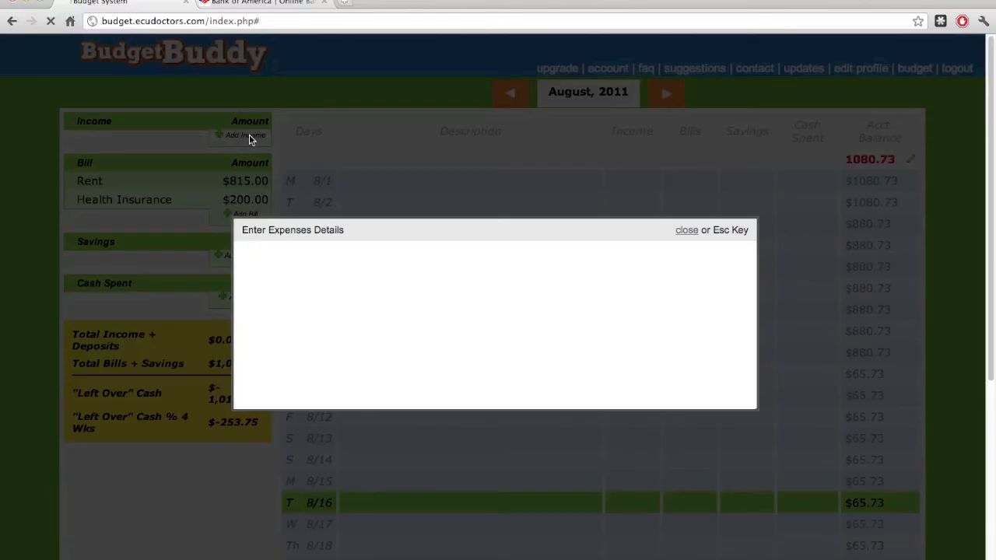
pyautogui.click(466, 285)
pyautogui.write('Salary')
pyautogui.press('Tab')
pyautogui.write('3000')
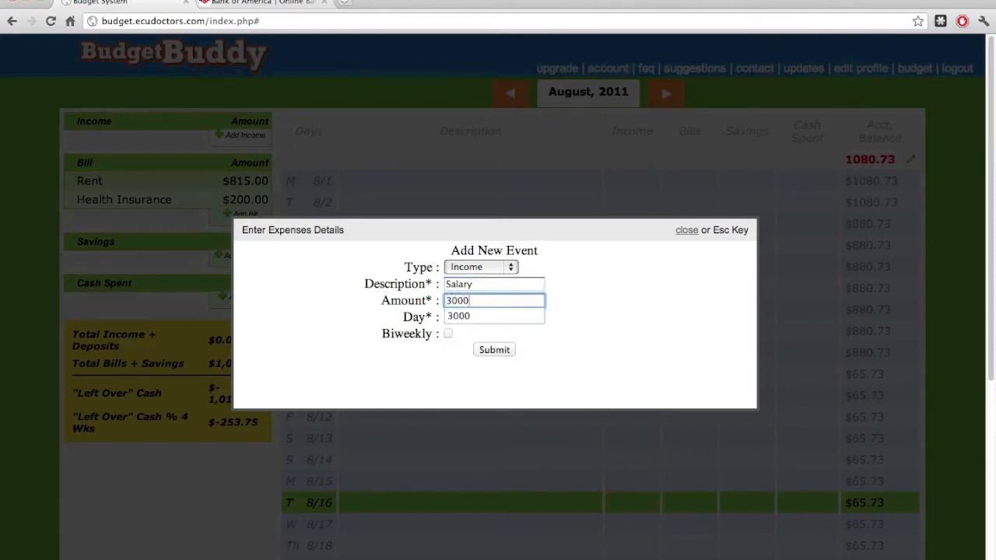
pyautogui.press('Tab')
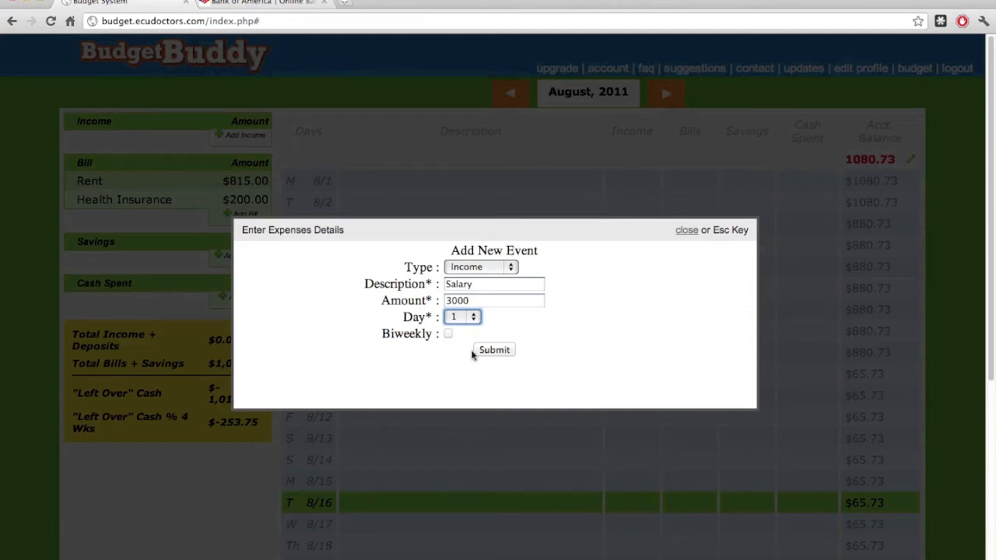
pyautogui.click(448, 334)
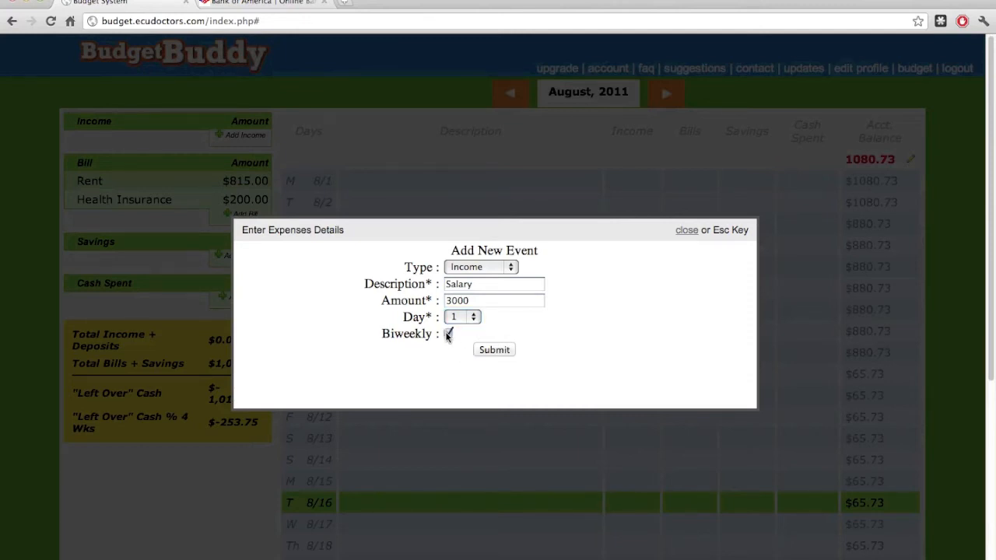
pyautogui.click(502, 349)
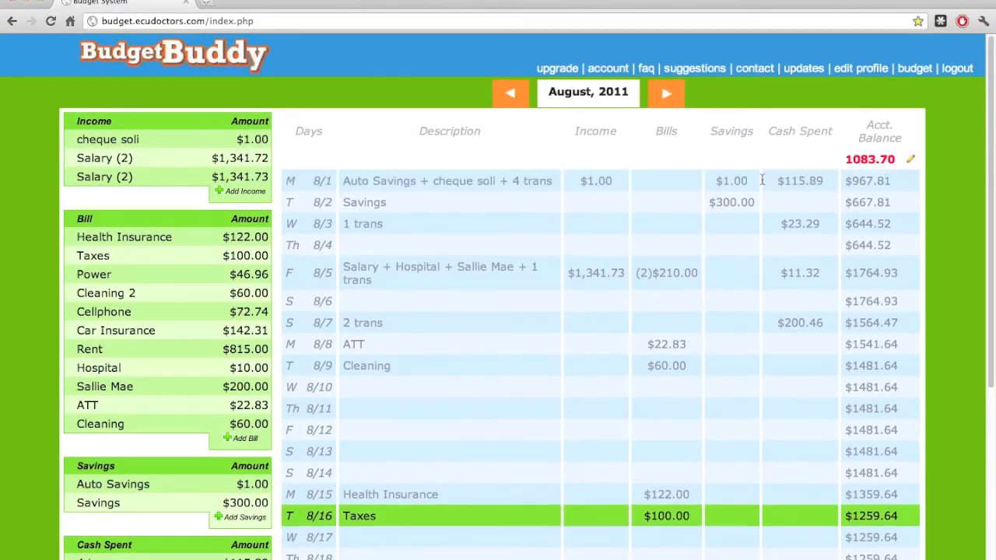
# Step: Expand the August 1 entry to examine its individual transactions, collapse it, and review the month's remaining bills, savings and cash-spent entries
pyautogui.click(883, 188)
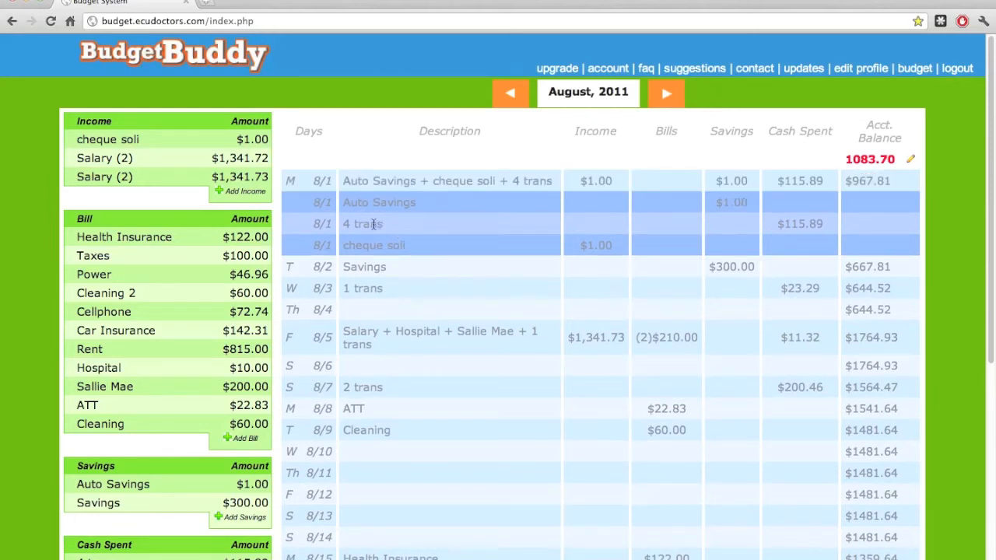
pyautogui.moveTo(783, 224); pyautogui.dragTo(819, 224)
pyautogui.moveTo(584, 242); pyautogui.dragTo(883, 193)
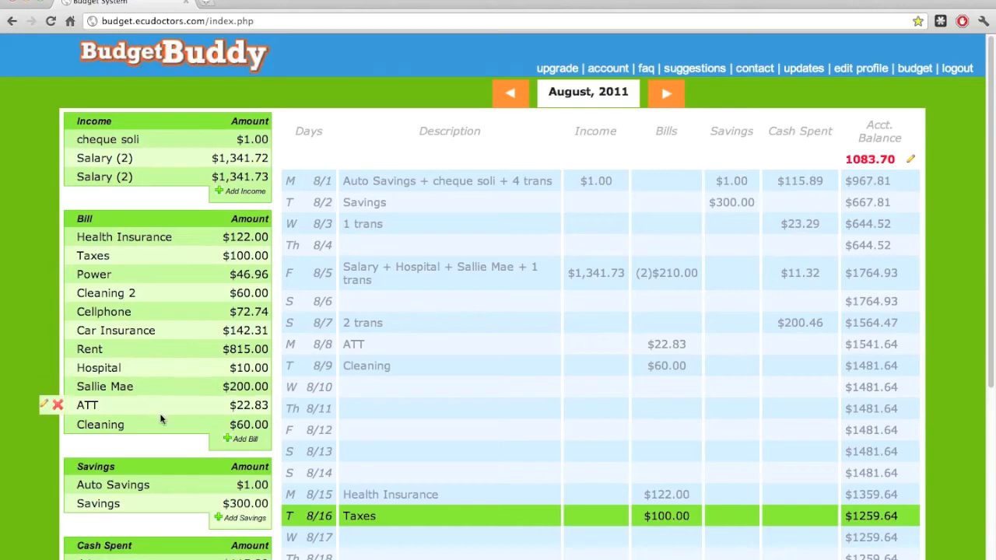
pyautogui.scroll(-5, 19, 257)
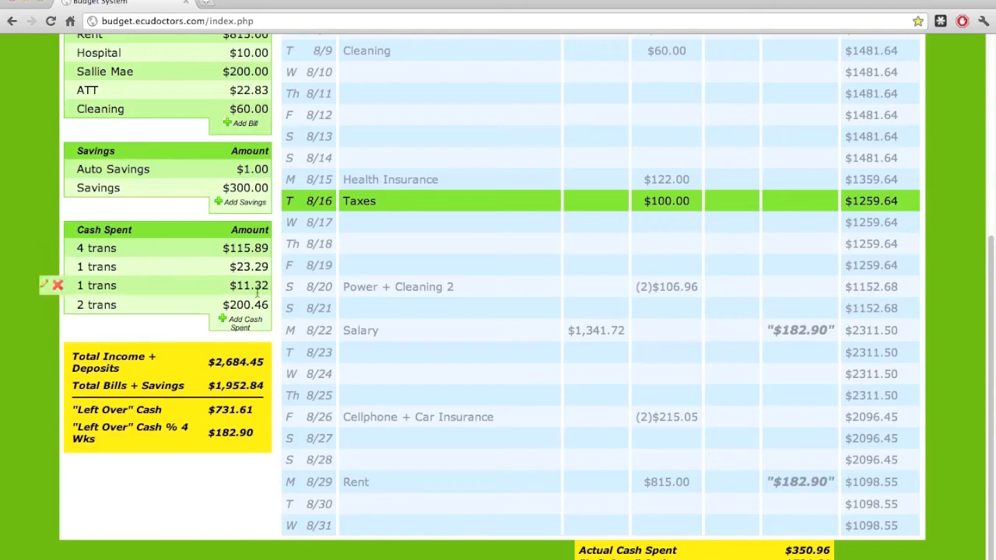
pyautogui.scroll(3, 32, 303)
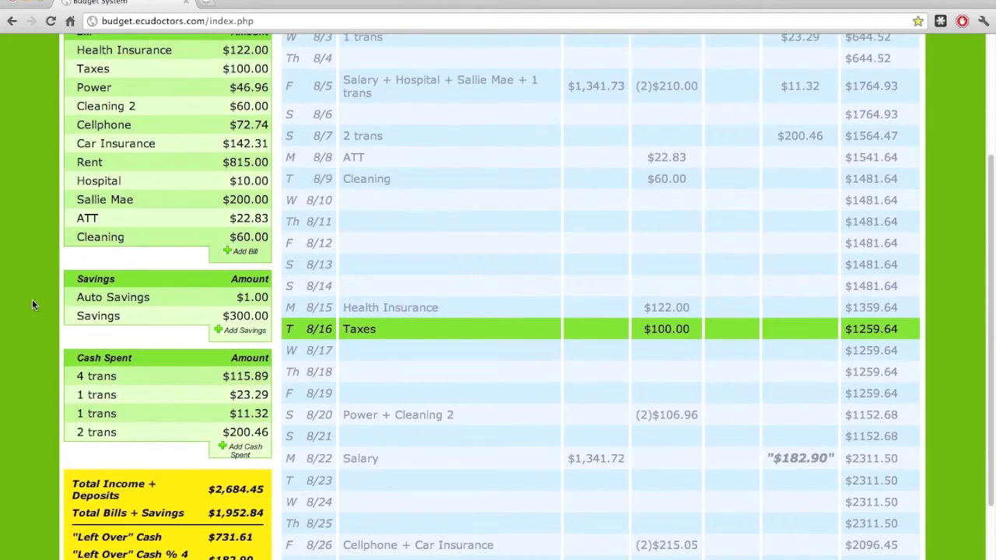
pyautogui.scroll(3, 32, 304)
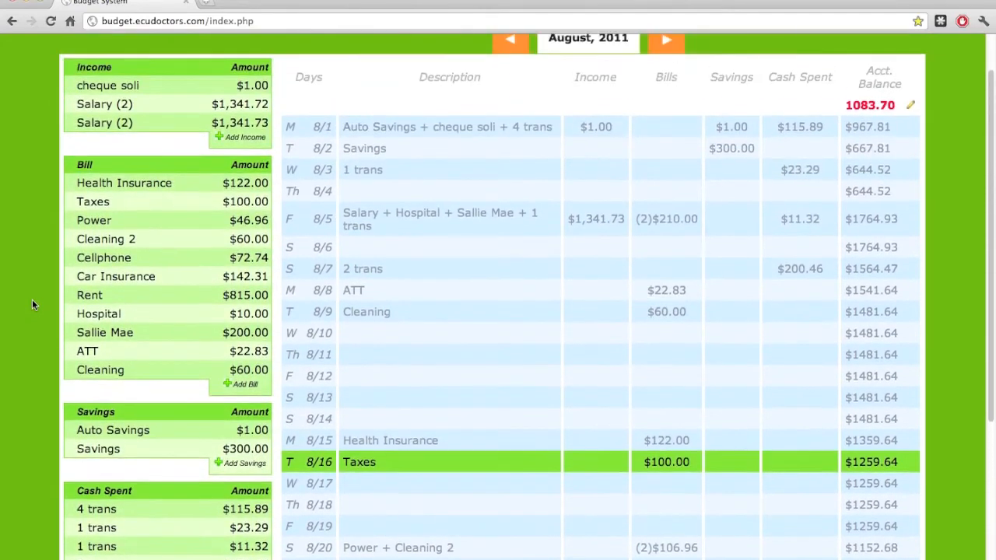
pyautogui.scroll(-3, 939, 230)
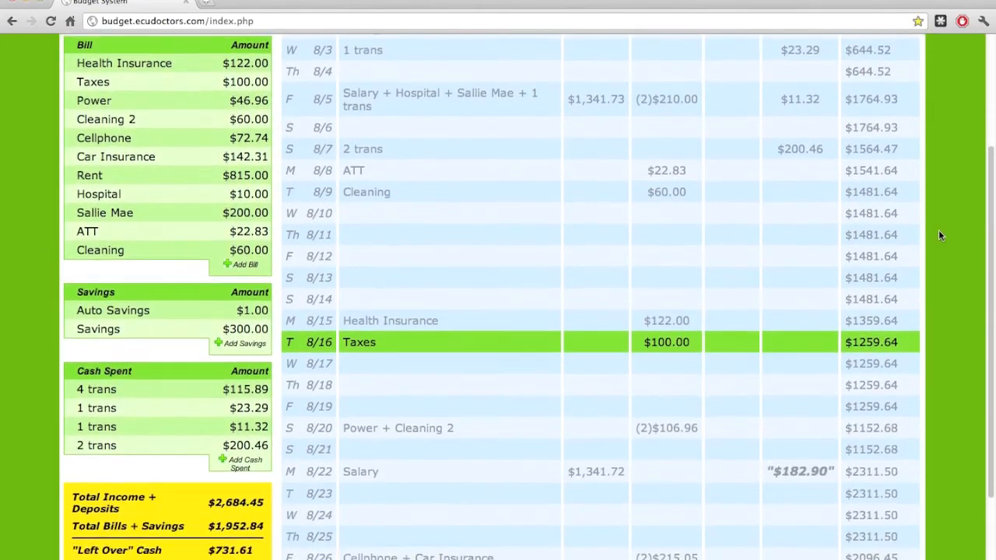
# Step: Review the late August 2011 entries, their weekly leftover-cash allowances and the running account balance through the end of the month
pyautogui.scroll(-2, 938, 235)
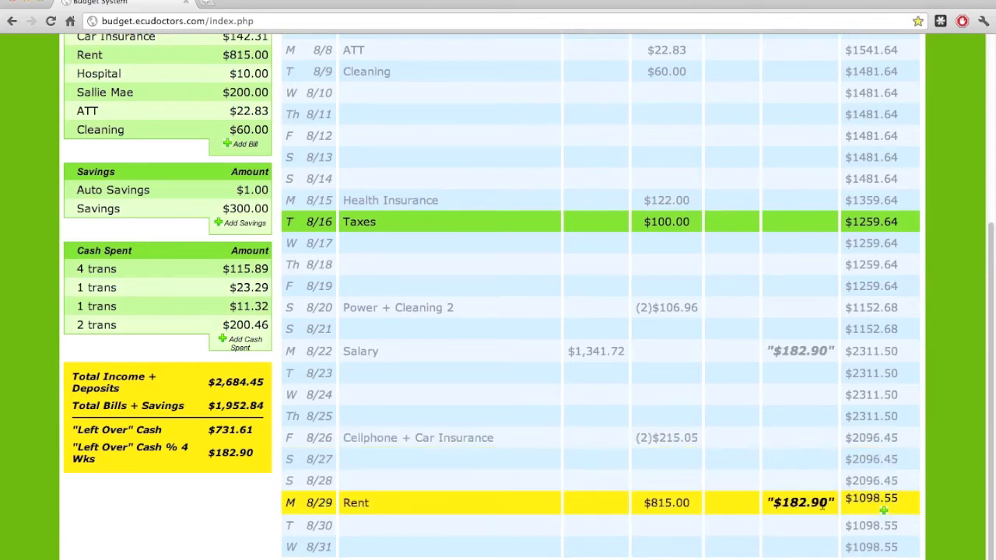
pyautogui.scroll(-1, 900, 418)
pyautogui.scroll(10, 827, 375)
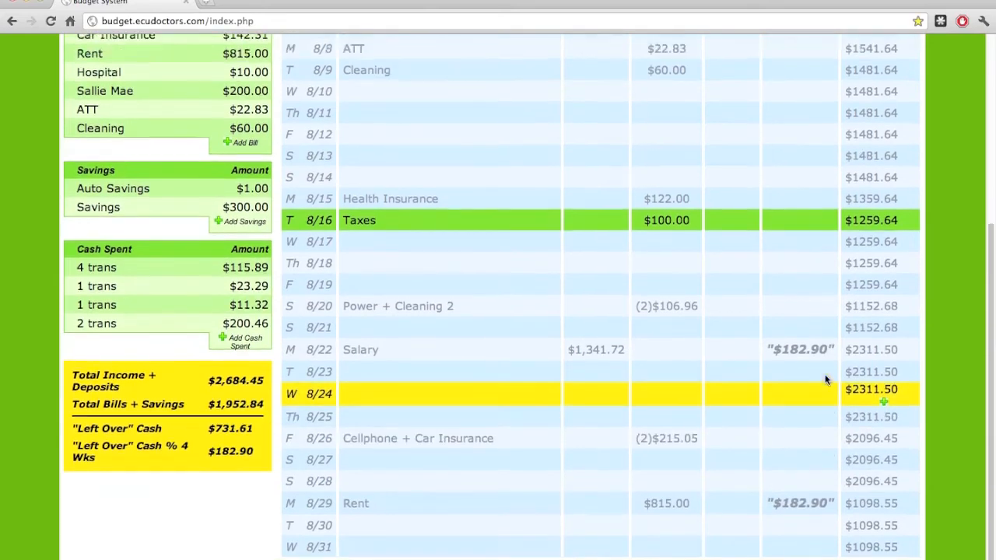
# Step: Open the September 2011 budget and examine its recurring bills, savings, projected leftover cash and daily balances
pyautogui.click(671, 93)
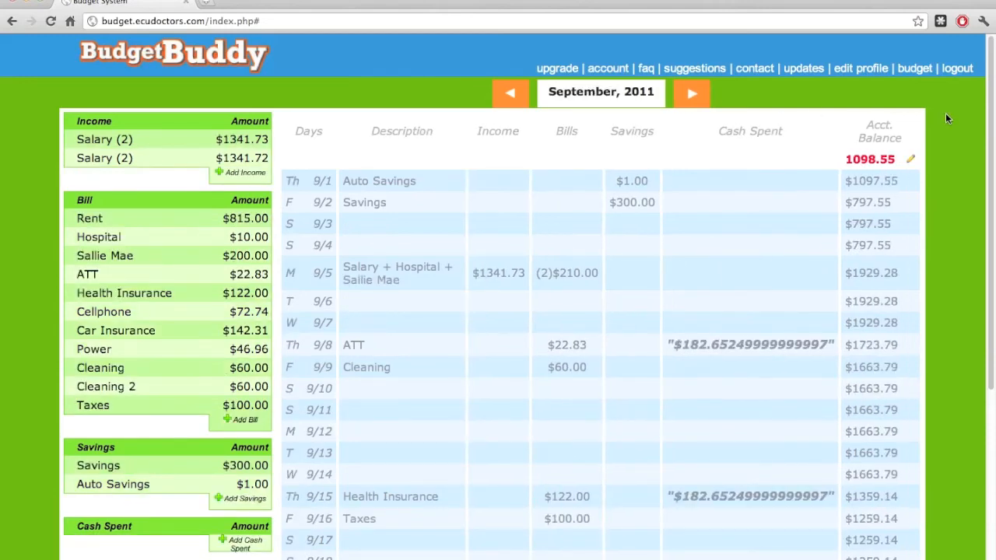
pyautogui.scroll(-5, 947, 118)
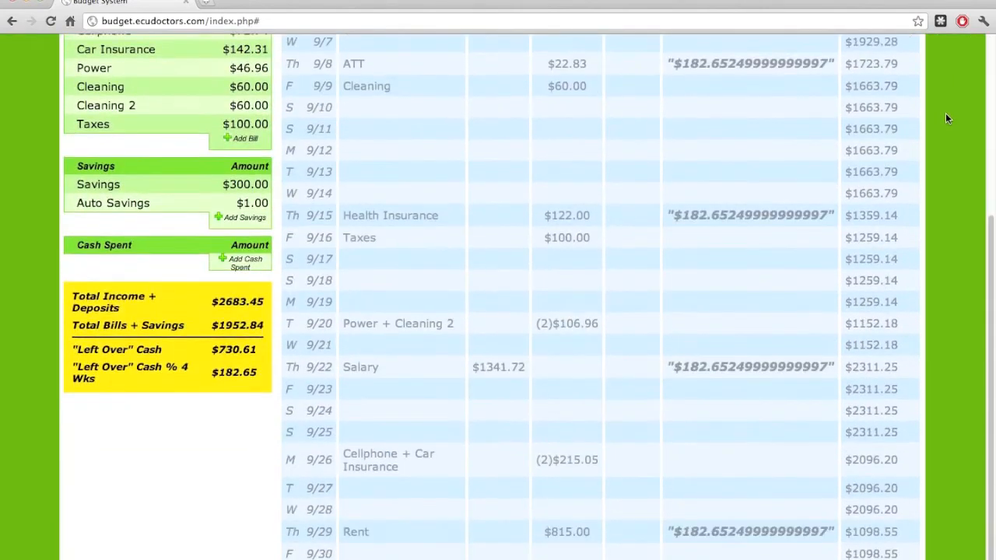
pyautogui.scroll(5, 947, 119)
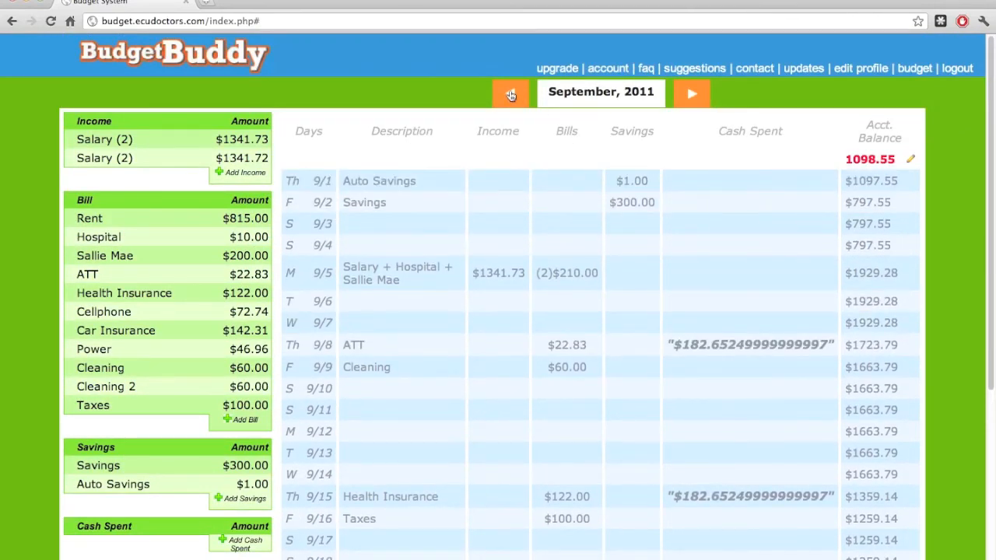
pyautogui.scroll(-5, 388, 240)
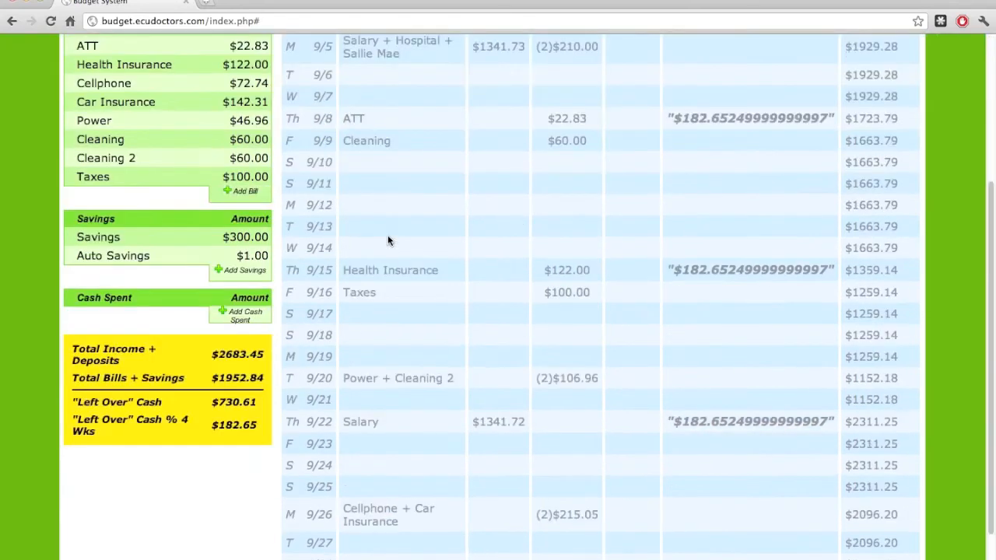
pyautogui.scroll(4, 388, 237)
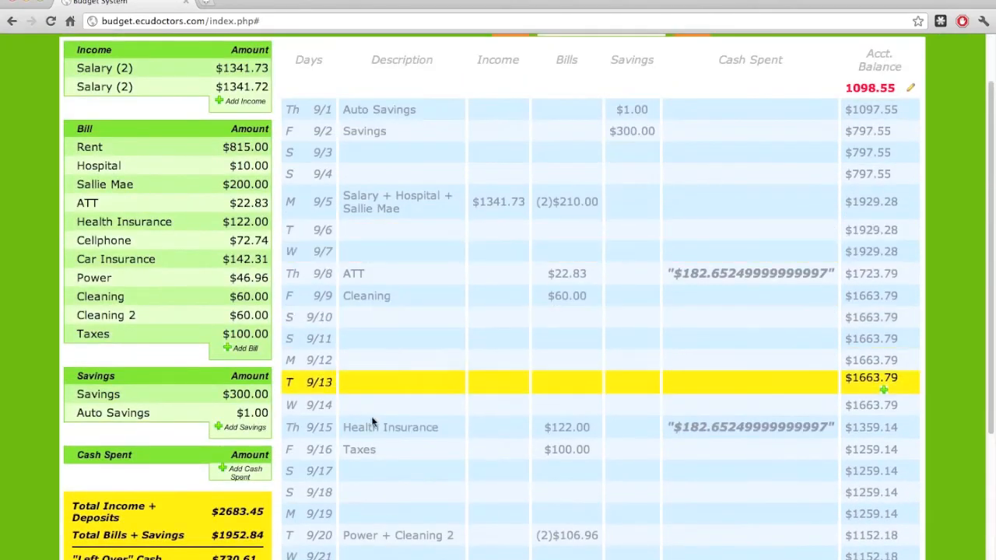
# Step: Add a cash-spent entry named Airplane for 1000 on day 14 of September 2011
pyautogui.click(235, 471)
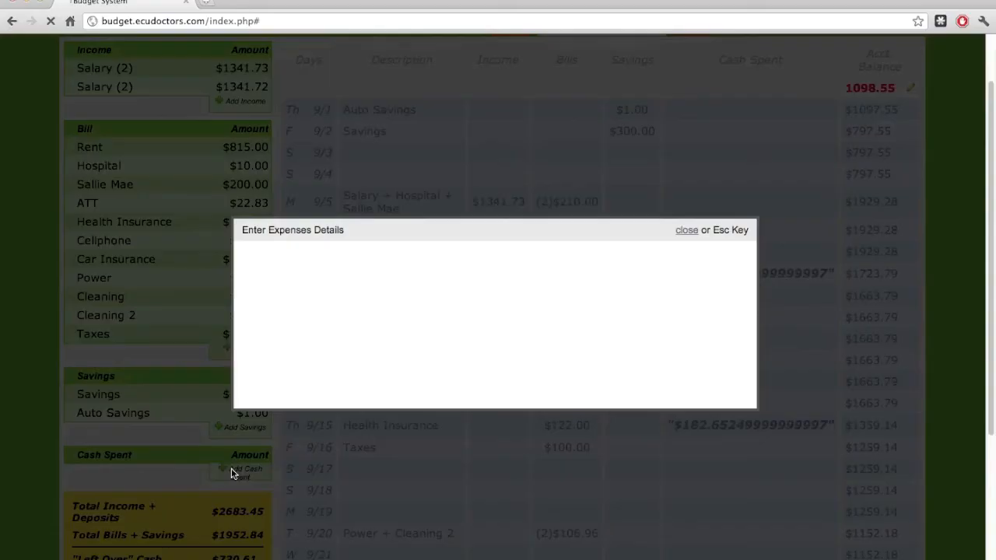
pyautogui.click(473, 283)
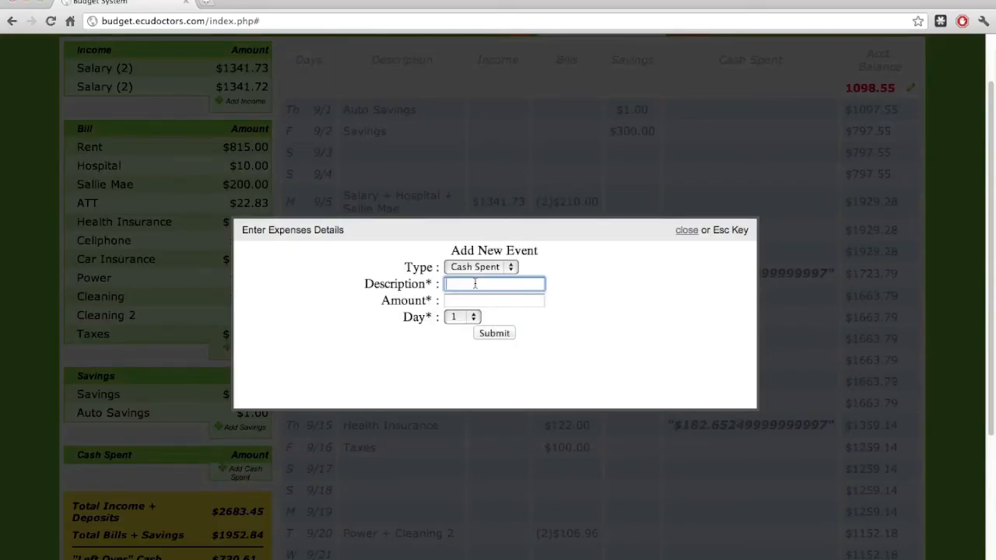
pyautogui.write('Airplane')
pyautogui.press('Tab')
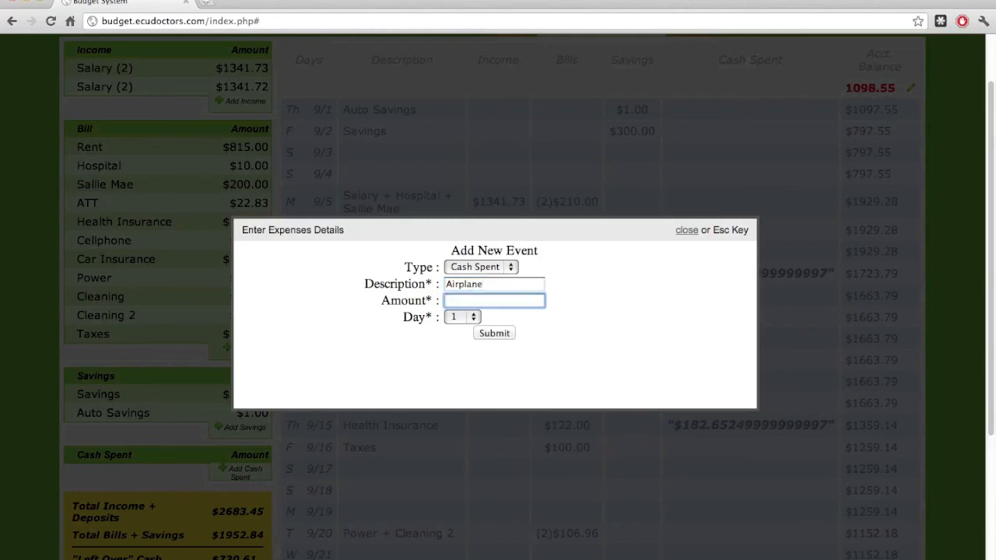
pyautogui.write('1000')
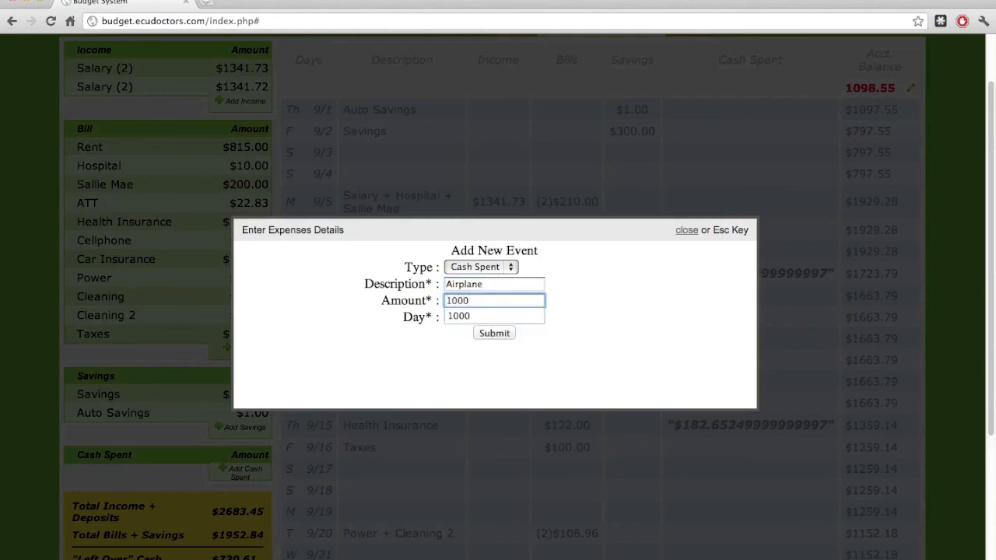
pyautogui.press('Tab')
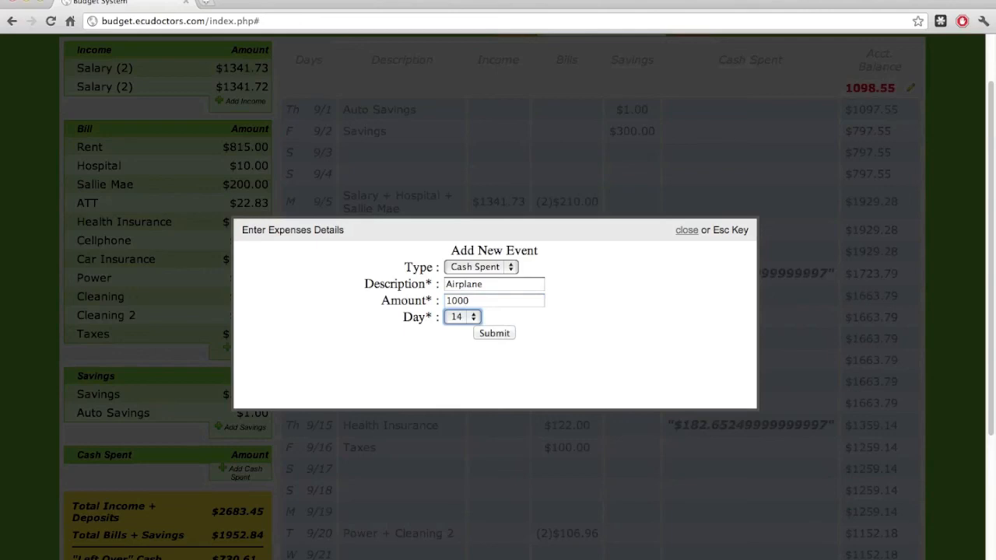
pyautogui.press('Tab')
pyautogui.press('Return')
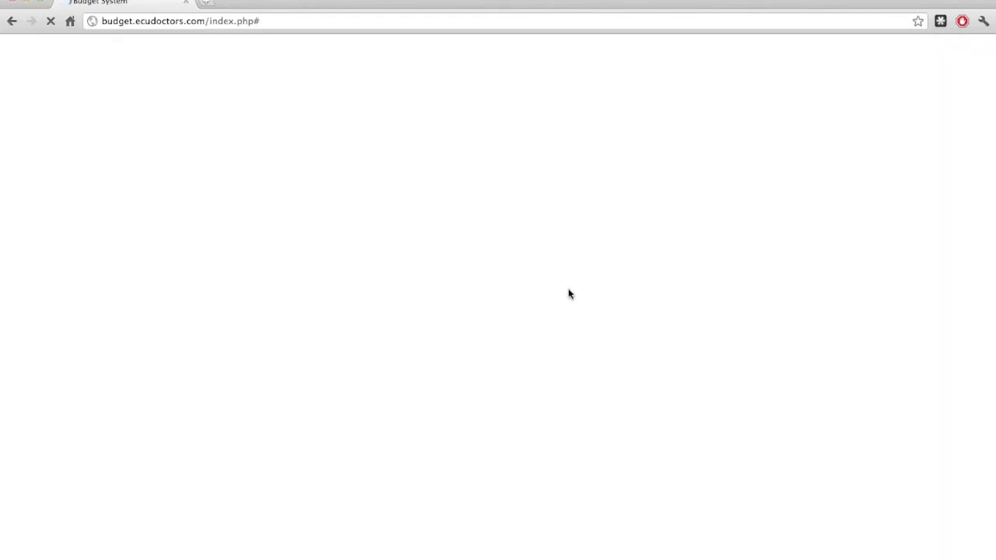
# Step: Check the September daily balances from the Airplane expense through the end of the month
pyautogui.scroll(-3, 568, 294)
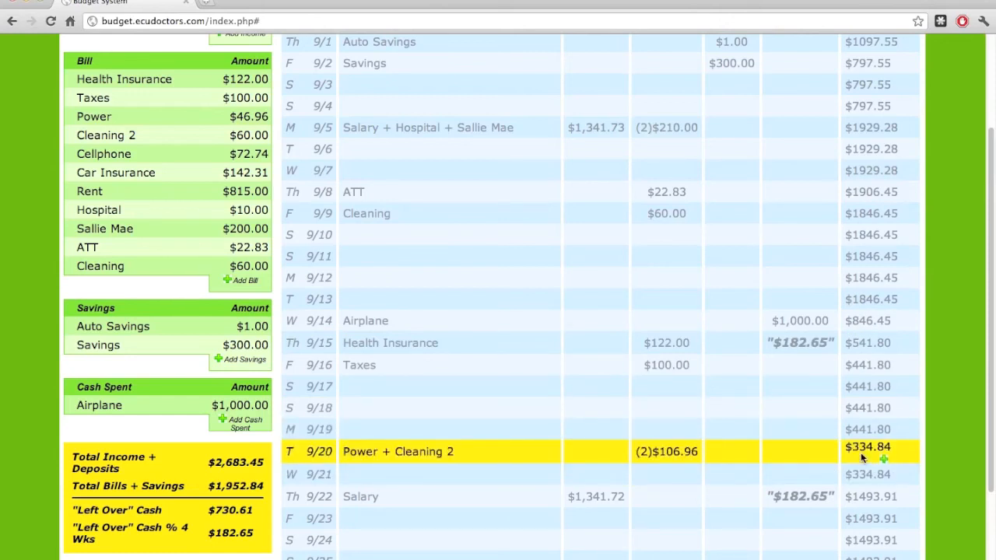
pyautogui.scroll(-3, 962, 434)
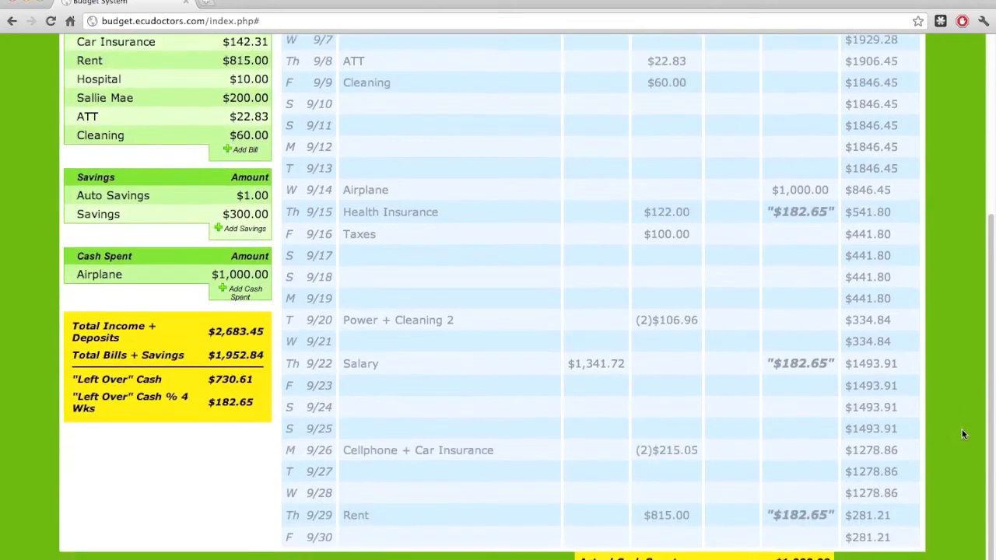
pyautogui.scroll(4, 961, 429)
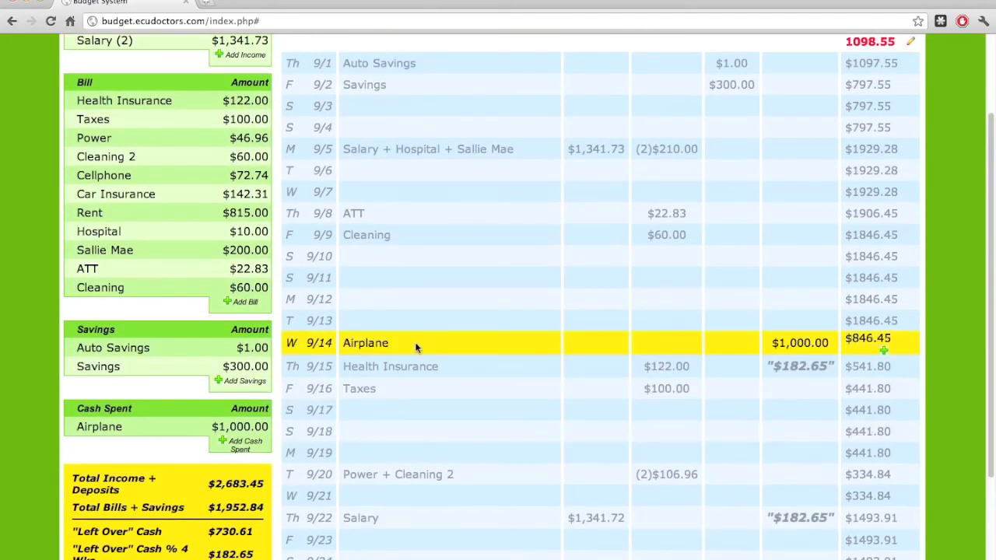